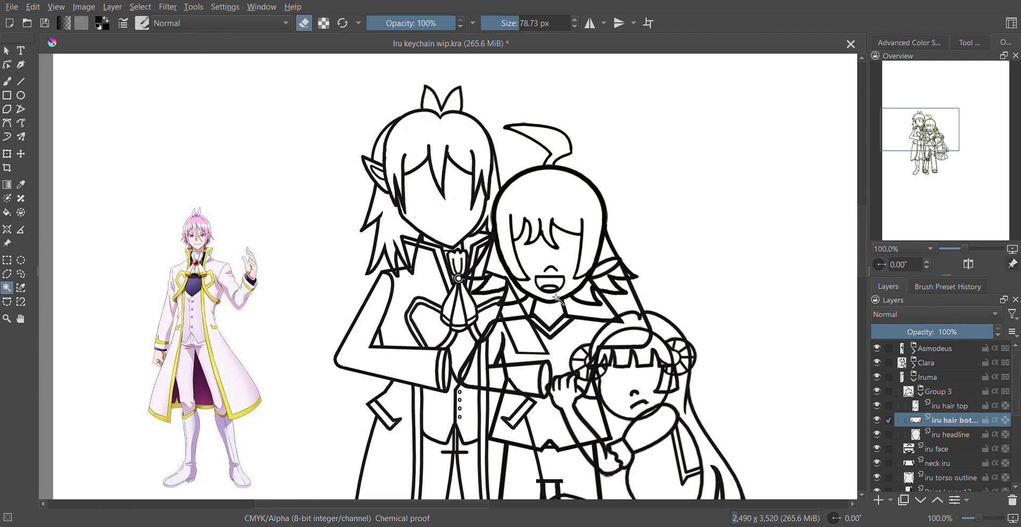
# Set the brush size to 7.59 px
pyautogui.moveTo(556, 295)
pyautogui.mouseDown()
pyautogui.moveTo(546, 213)
pyautogui.moveTo(532, 232)
pyautogui.moveTo(544, 249)
pyautogui.mouseUp()
pyautogui.press('-')
pyautogui.press('-')
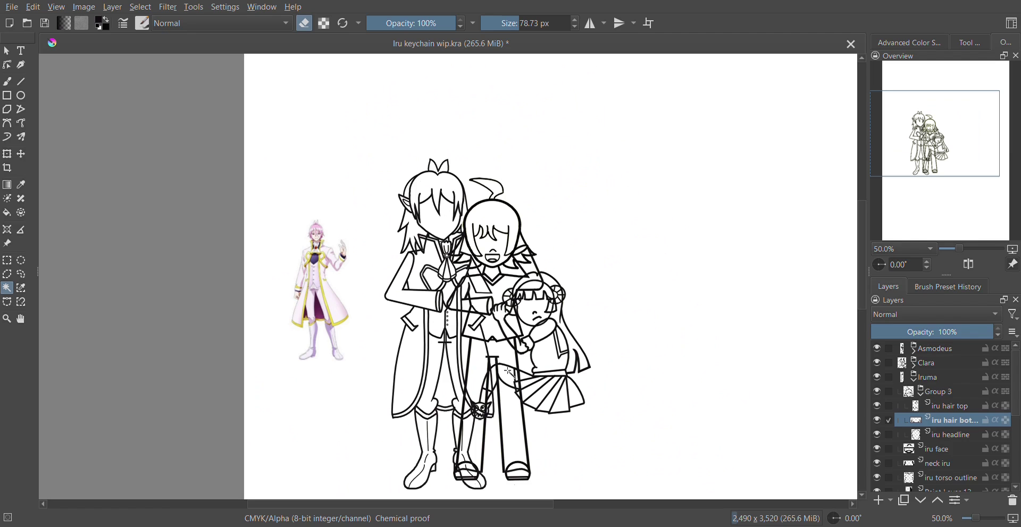
pyautogui.moveTo(508, 32); pyautogui.dragTo(505, 28)
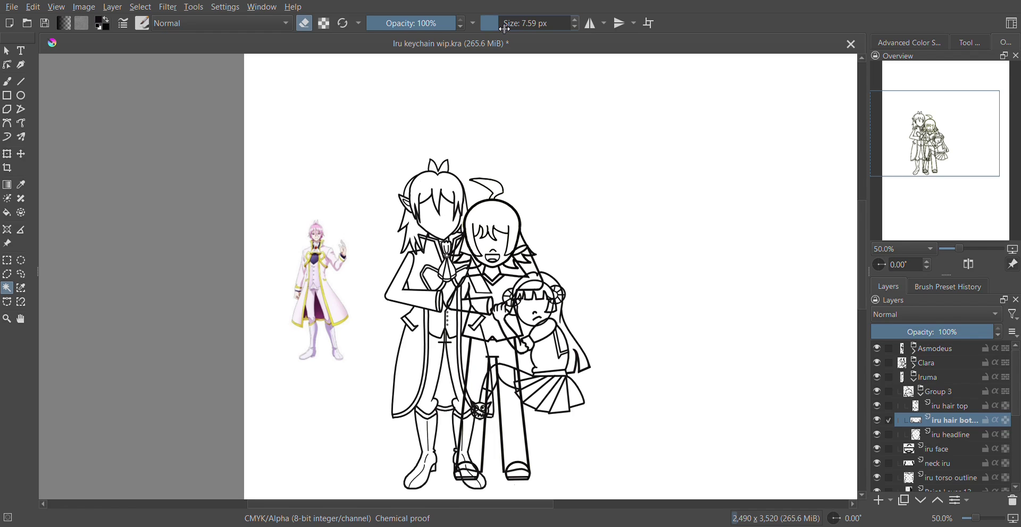
pyautogui.press('1')
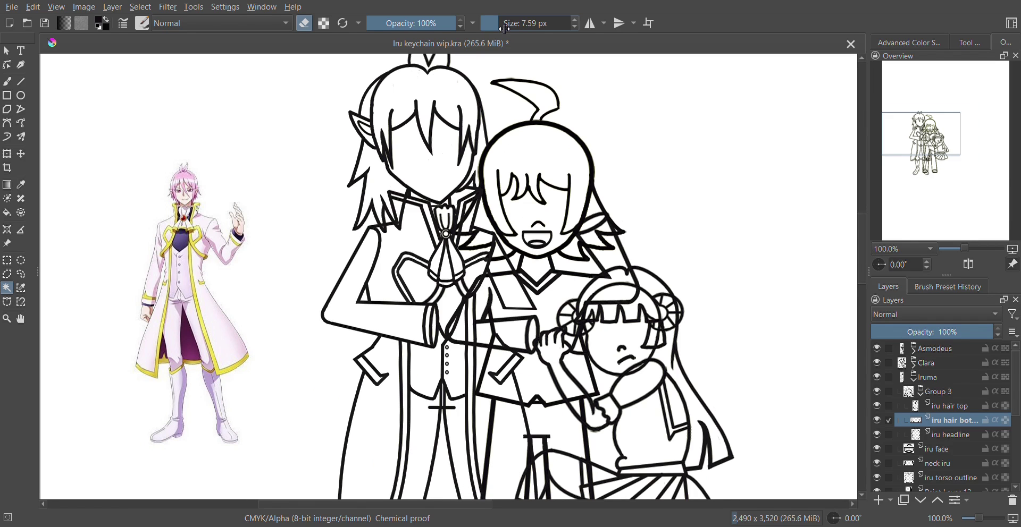
pyautogui.moveTo(601, 175); pyautogui.dragTo(593, 165)
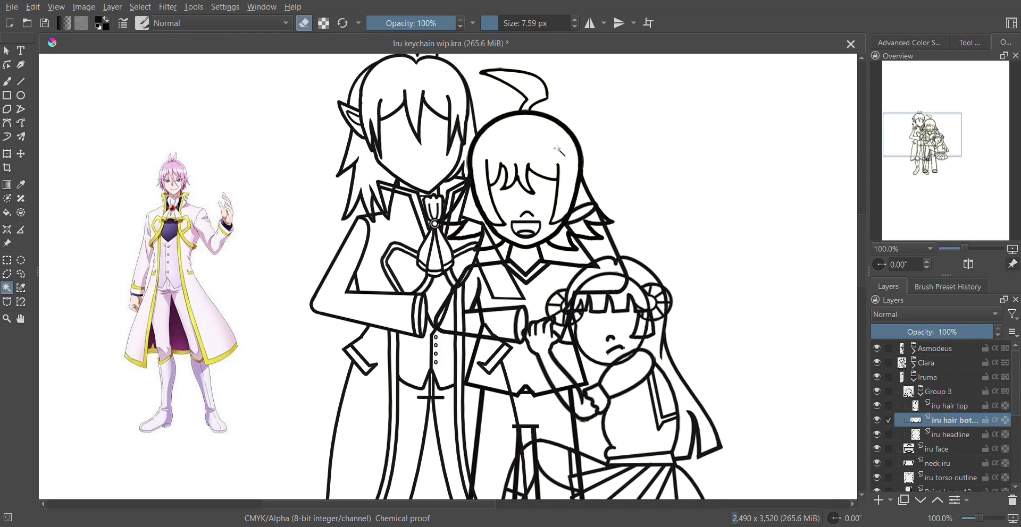
# Toggle the visibility of the iru hair top layer and the lower hair layer beneath it to check which strands each holds
pyautogui.click(874, 407)
pyautogui.click(873, 408)
pyautogui.click(874, 410)
pyautogui.click(873, 410)
pyautogui.click(878, 423)
pyautogui.click(877, 422)
pyautogui.click(876, 421)
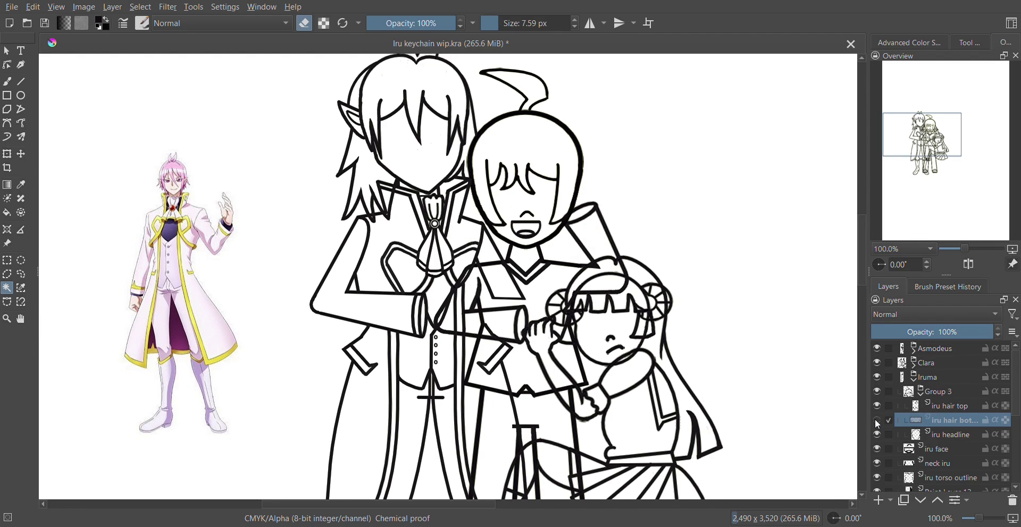
pyautogui.click(877, 424)
pyautogui.click(877, 424)
pyautogui.click(876, 426)
pyautogui.click(877, 427)
pyautogui.click(877, 427)
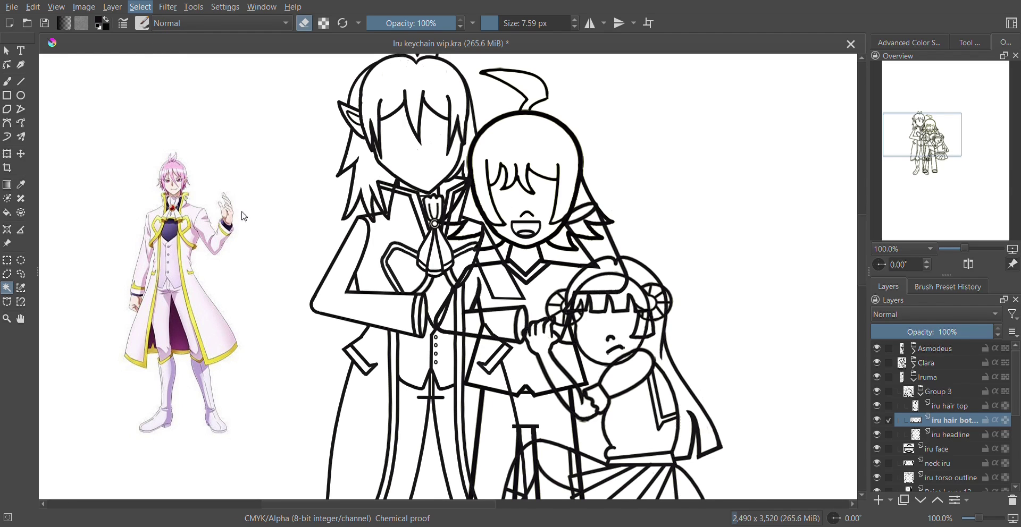
# Select everything around the cores of the lower hair lines by shrinking and inverting a contiguous selection of them
pyautogui.click(452, 227)
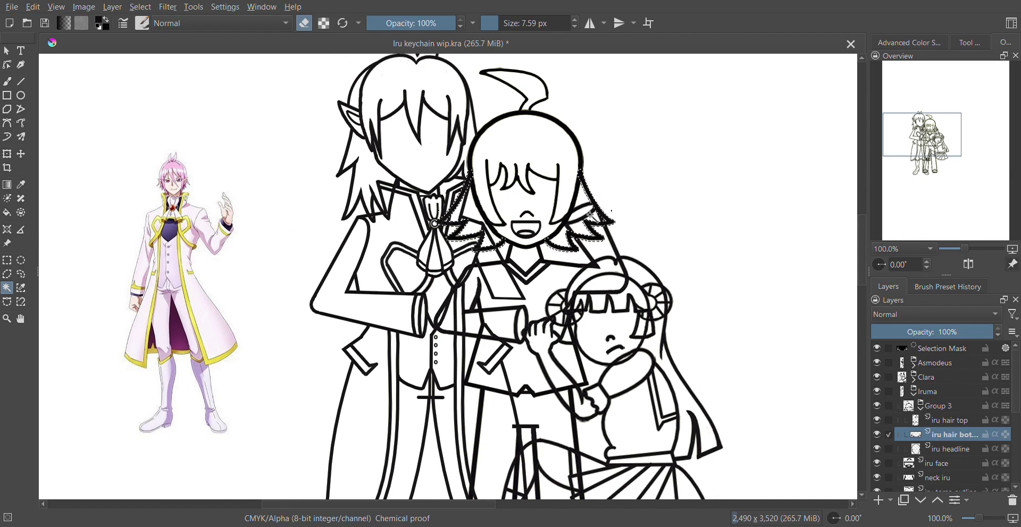
pyautogui.press('+')
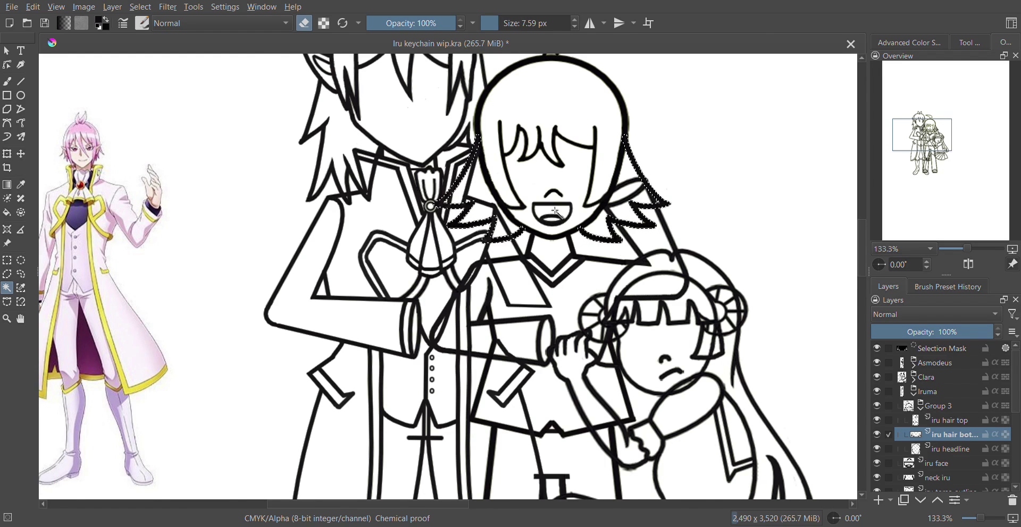
pyautogui.press('+')
pyautogui.press('+')
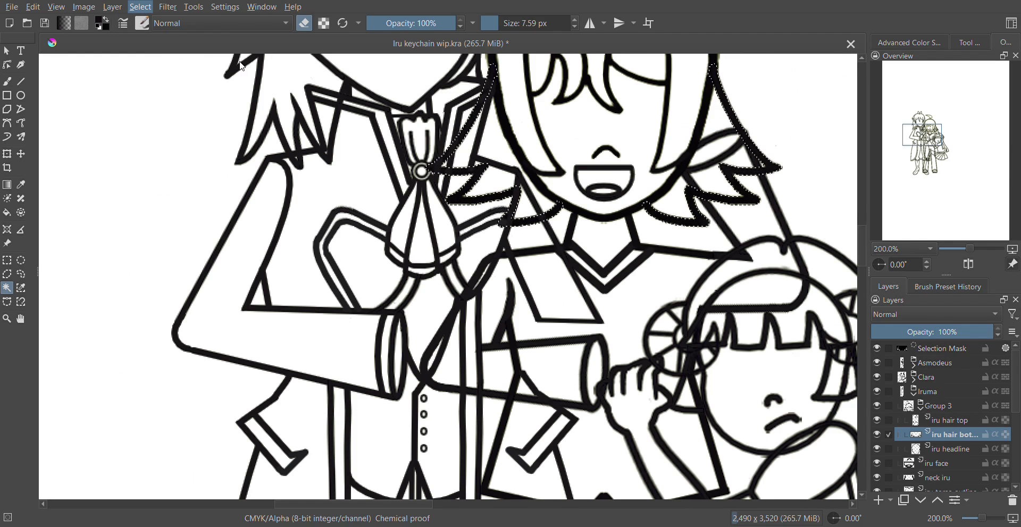
pyautogui.click(449, 148)
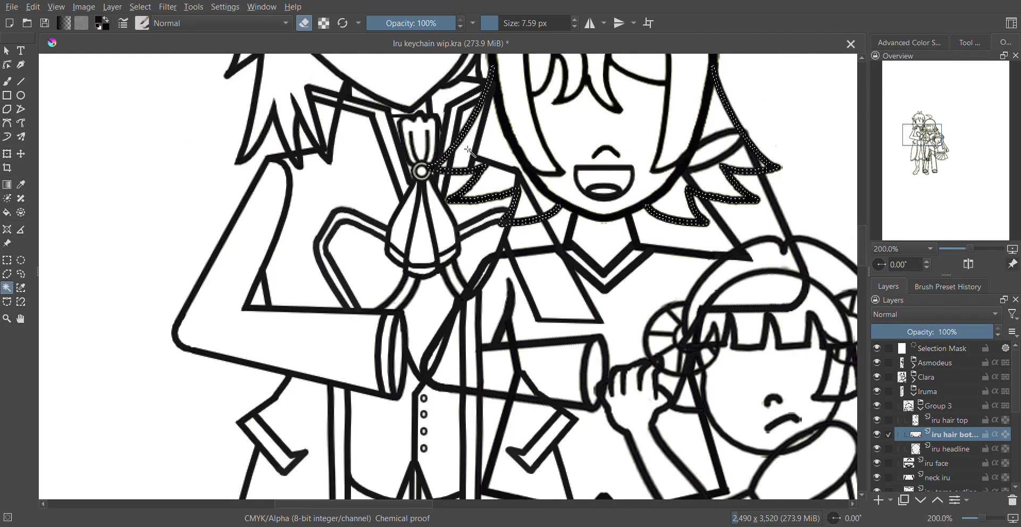
pyautogui.hotkey('ctrl', '+')
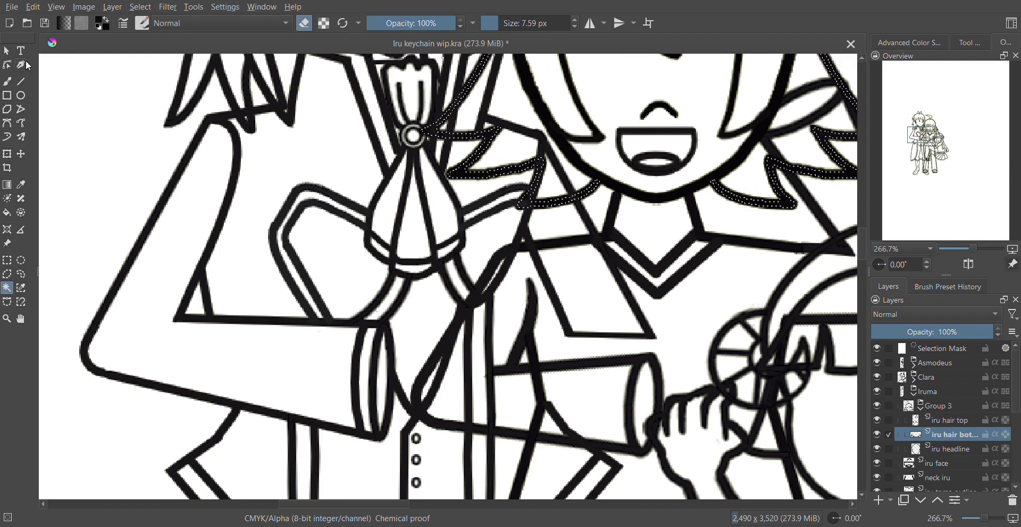
# Erase the selected edges of the lower hair lines with a 125.01 px freehand brush to thin them, and clear the selection
pyautogui.click(7, 81)
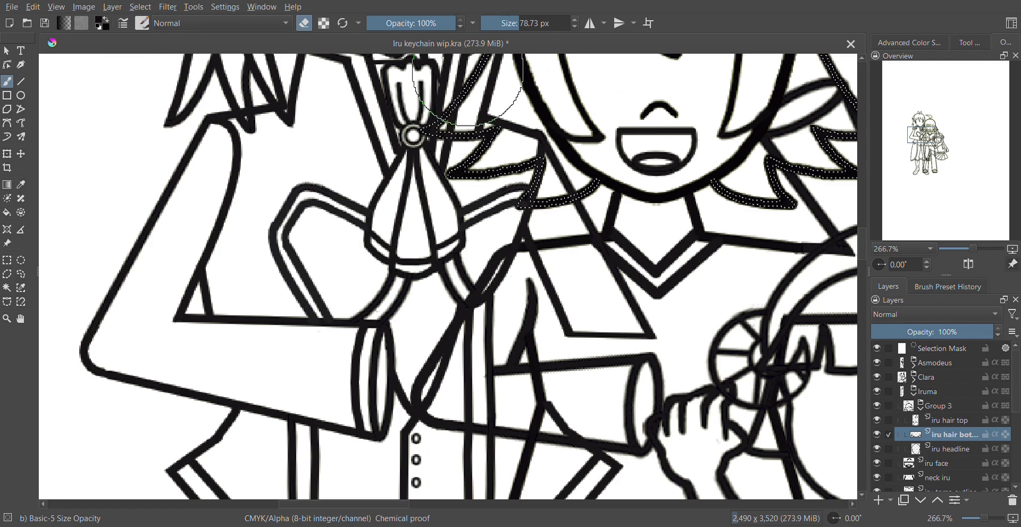
pyautogui.hotkey('ctrl', '-')
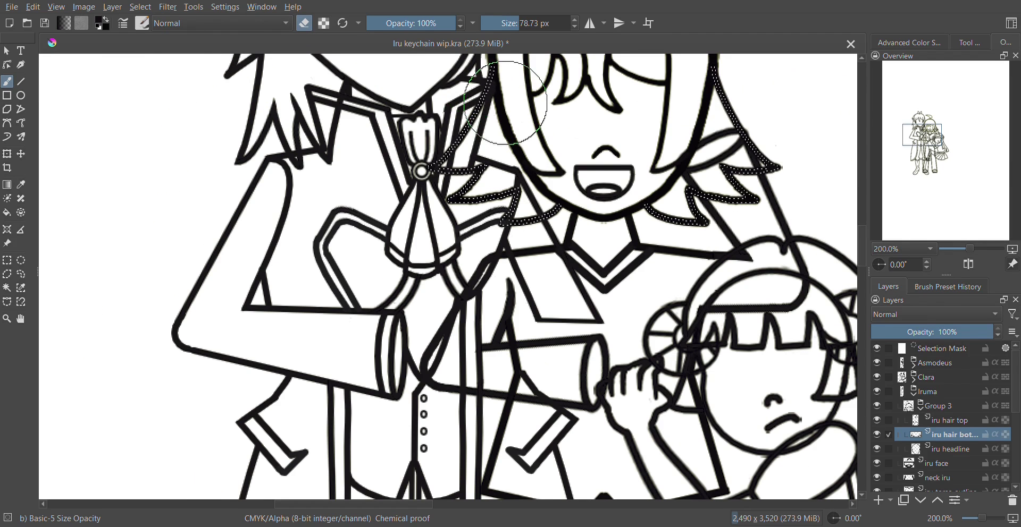
pyautogui.moveTo(529, 29); pyautogui.dragTo(551, 27)
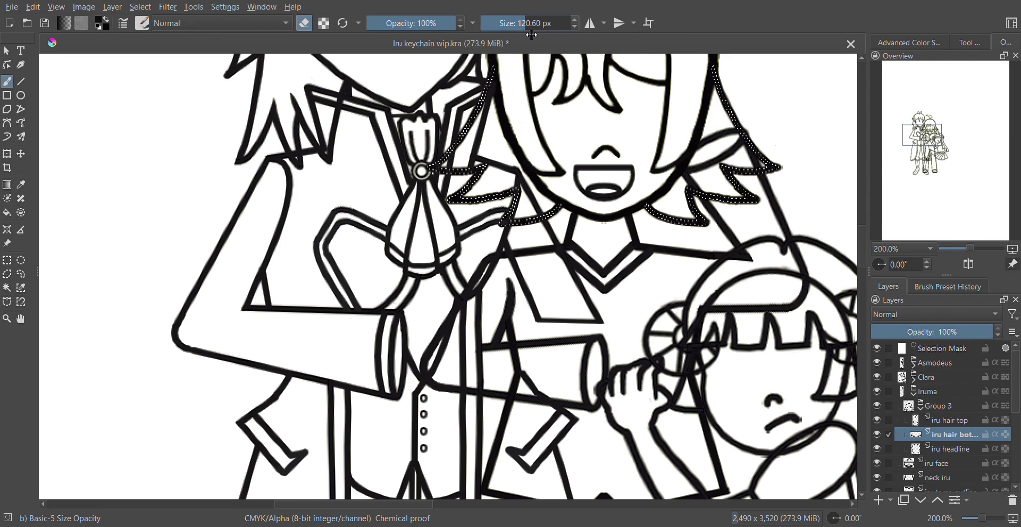
pyautogui.hotkey('ctrl', '-')
pyautogui.hotkey('ctrl', '-')
pyautogui.hotkey('ctrl', '-')
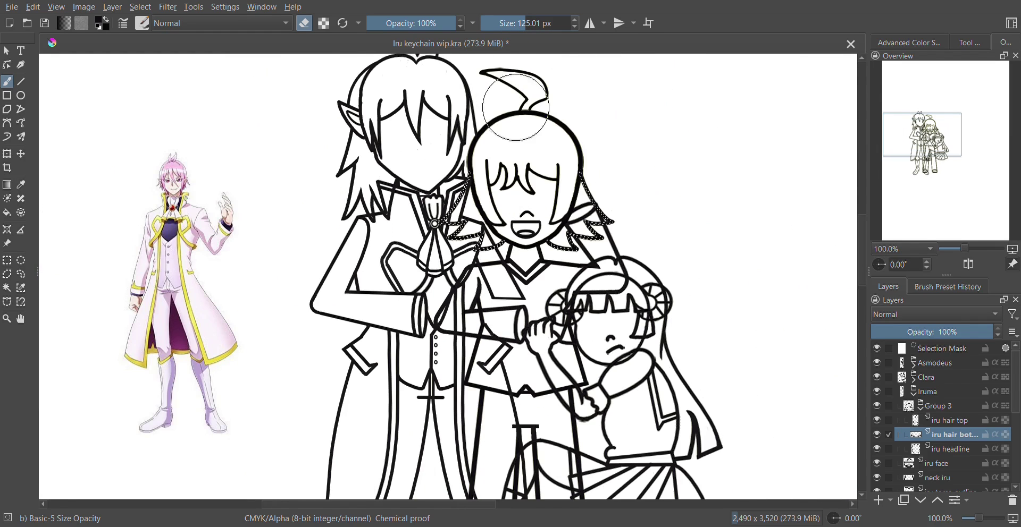
pyautogui.hotkey('ctrl', '+')
pyautogui.hotkey('ctrl', '+')
pyautogui.hotkey('ctrl', '+')
pyautogui.moveTo(476, 138); pyautogui.dragTo(487, 118)
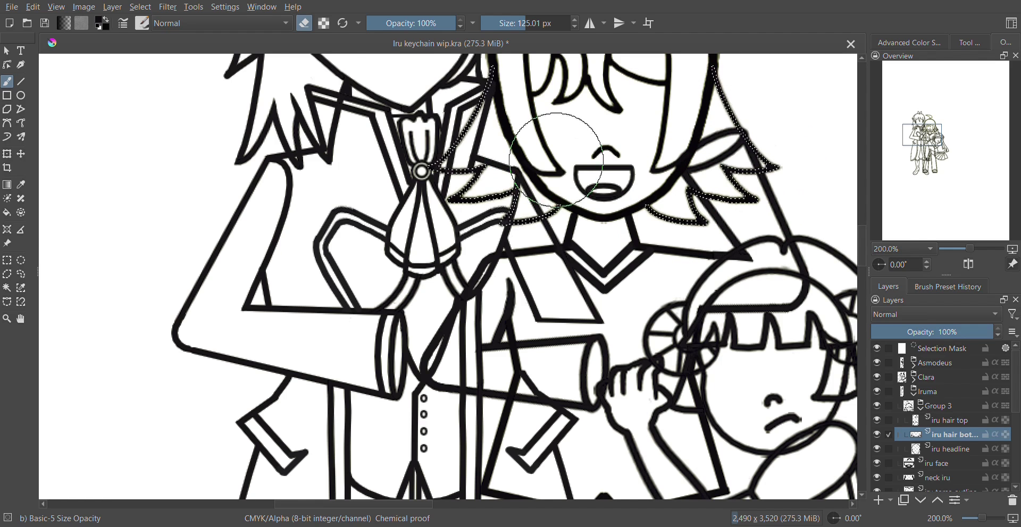
pyautogui.scroll(-2, 556, 160)
pyautogui.scroll(1, 561, 153)
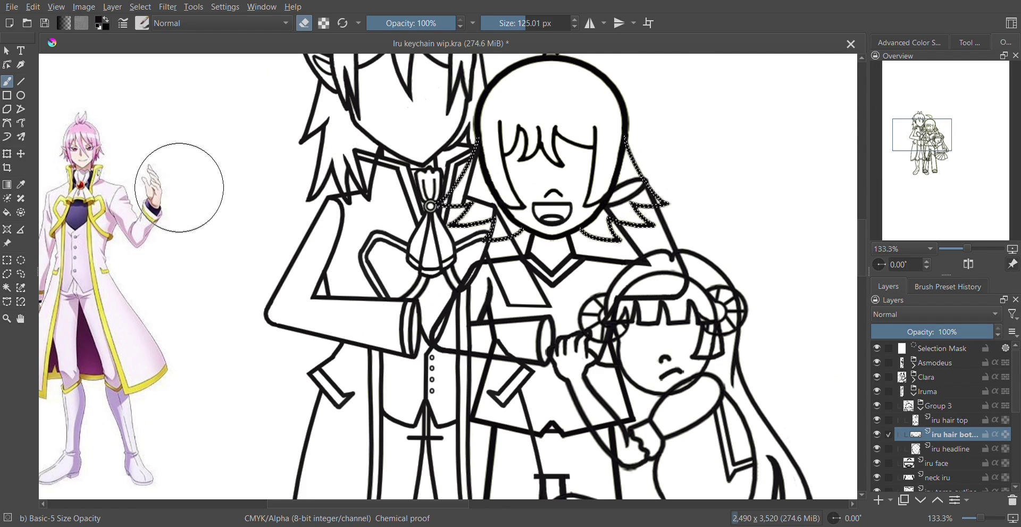
pyautogui.click(7, 287)
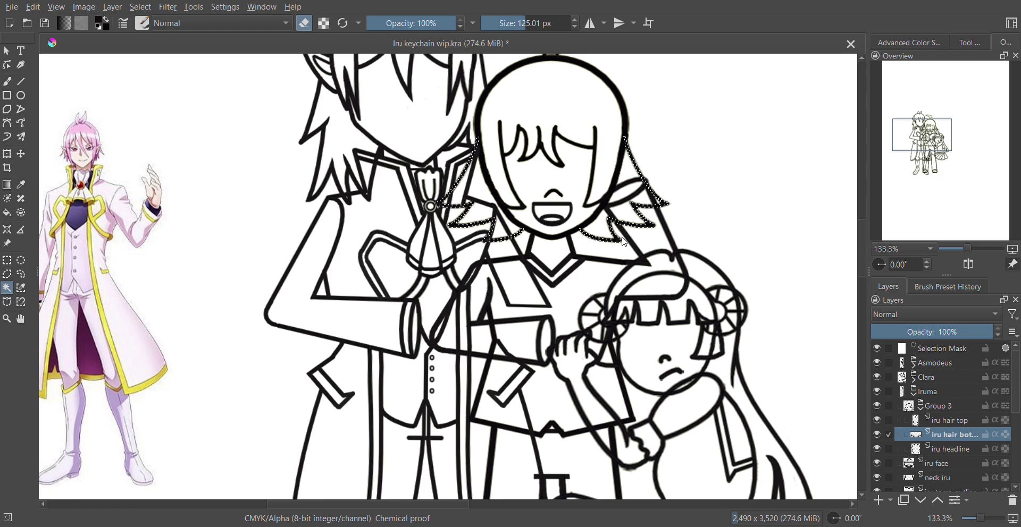
pyautogui.hotkey('ctrl', 'shift', 'a')
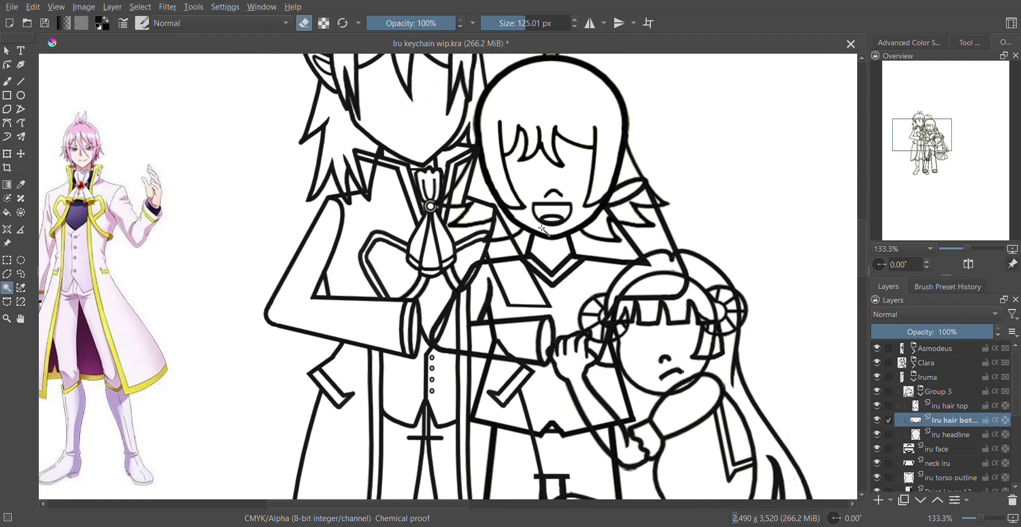
# Examine the thinned lower hair lines around the middle character's face at several magnifications
pyautogui.press('+')
pyautogui.press('-')
pyautogui.press('-')
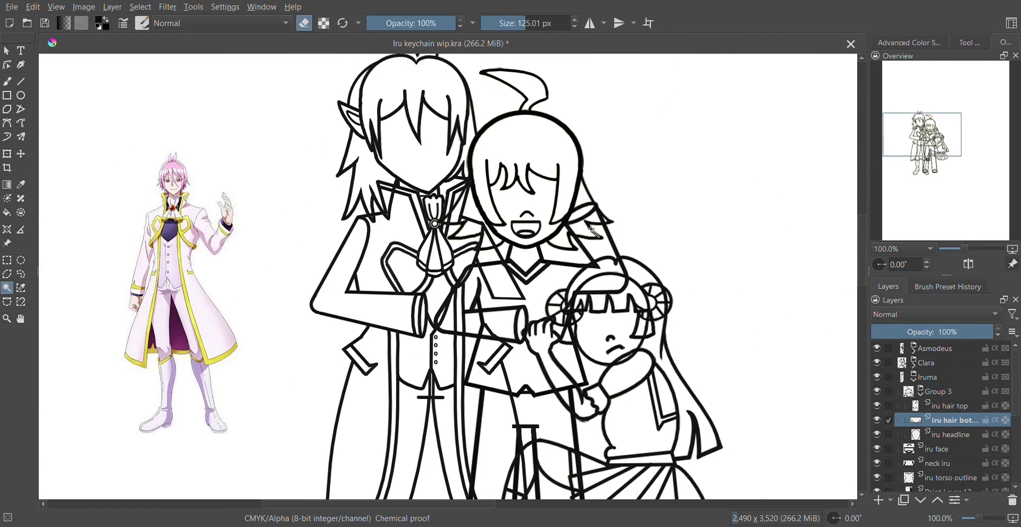
pyautogui.press('-')
pyautogui.press('+')
pyautogui.press('+')
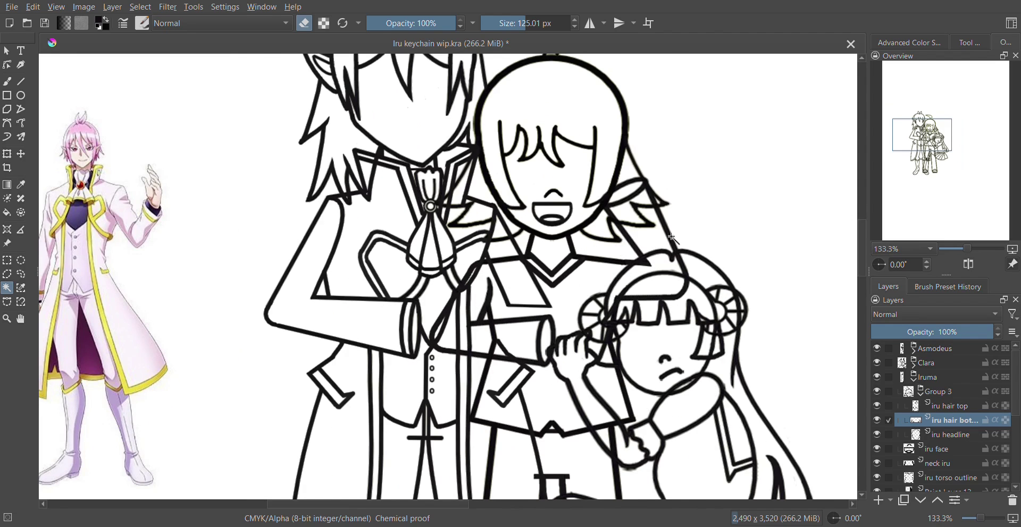
pyautogui.press('+')
pyautogui.press('-')
pyautogui.press('-')
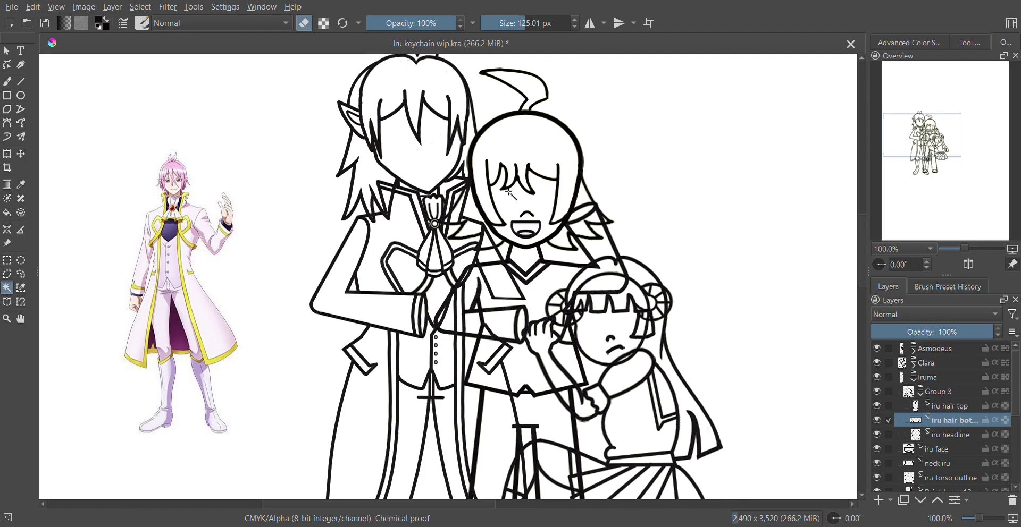
# Undo the thinning of the lower hair lines and try a contiguous selection on them again
pyautogui.click(565, 233)
pyautogui.hotkey('ctrl', 'shift', 'a')
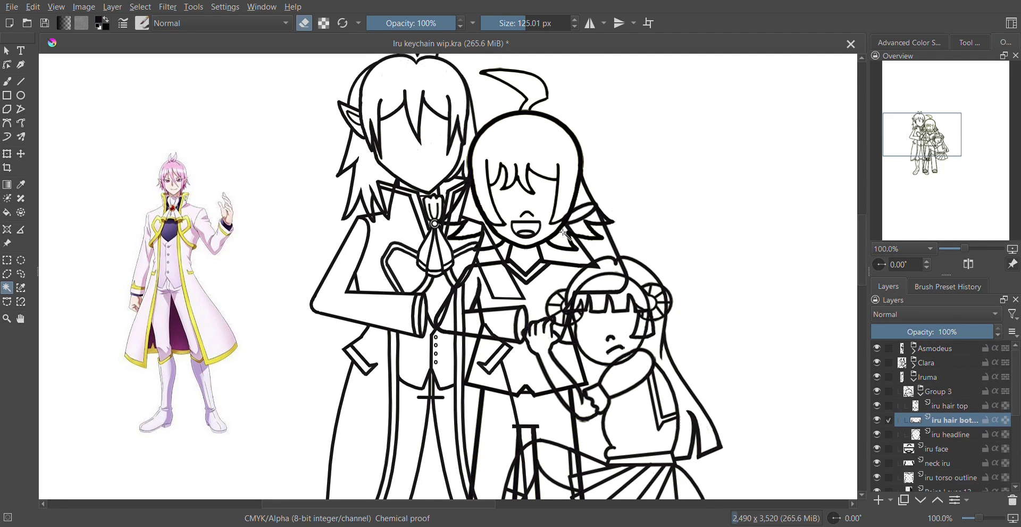
pyautogui.click(562, 234)
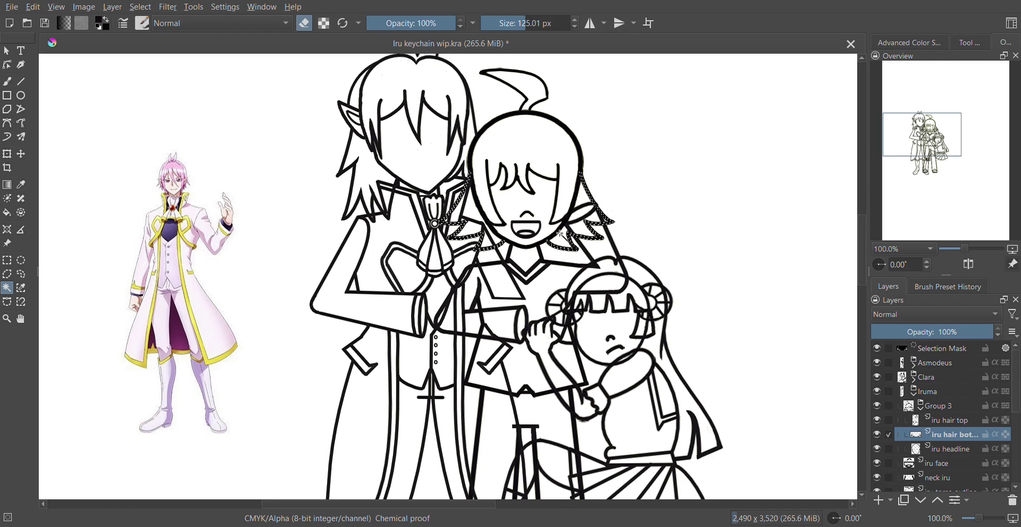
pyautogui.hotkey('ctrl', 'shift', 'a')
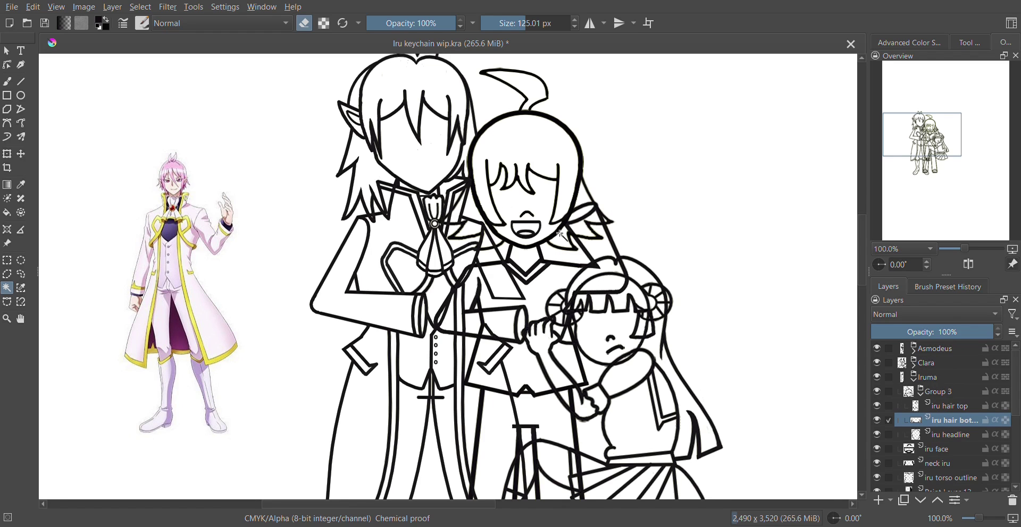